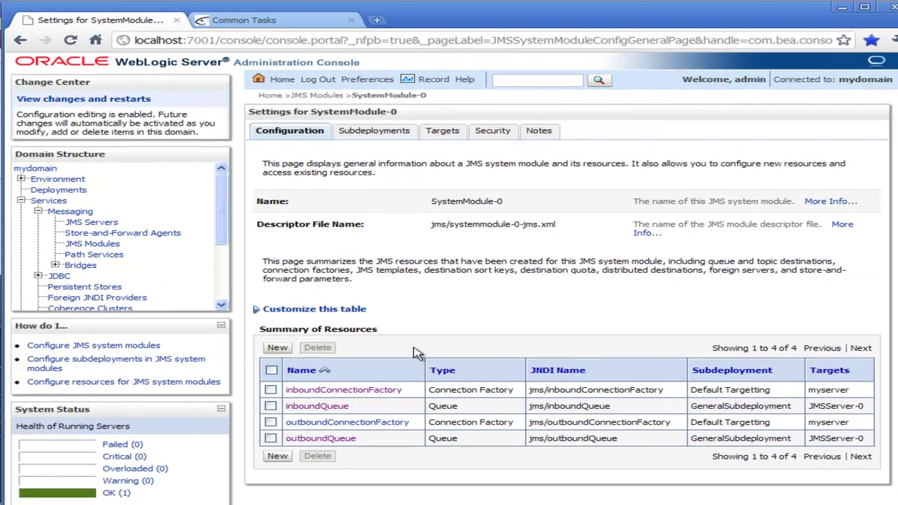
# Step: Open inboundQueue and outboundQueue from SystemModule-0 in separate browser tabs and view the monitoring statistics of both queues
pyautogui.middleClick(329, 411)
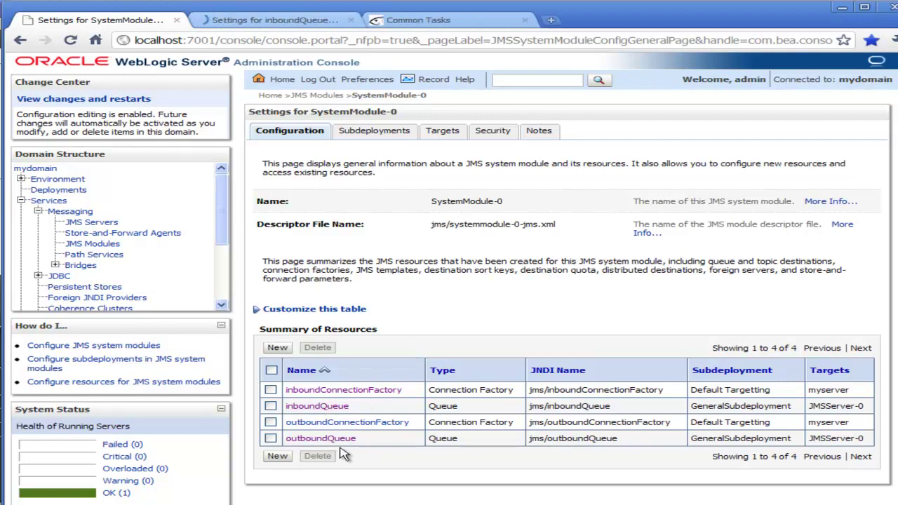
pyautogui.middleClick(334, 440)
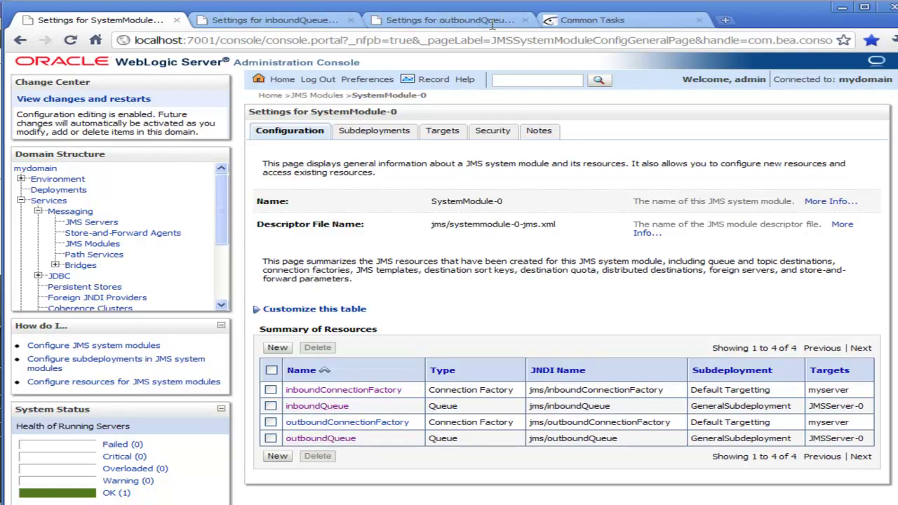
pyautogui.click(269, 21)
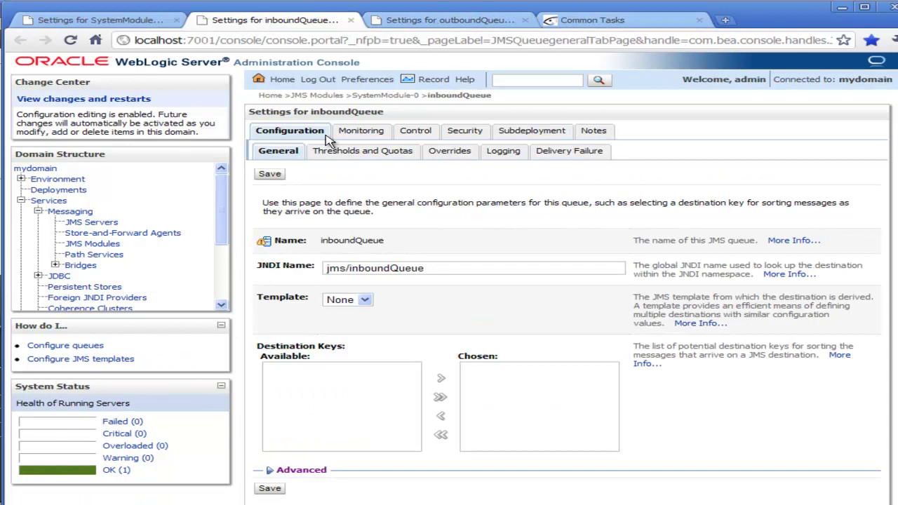
pyautogui.click(361, 131)
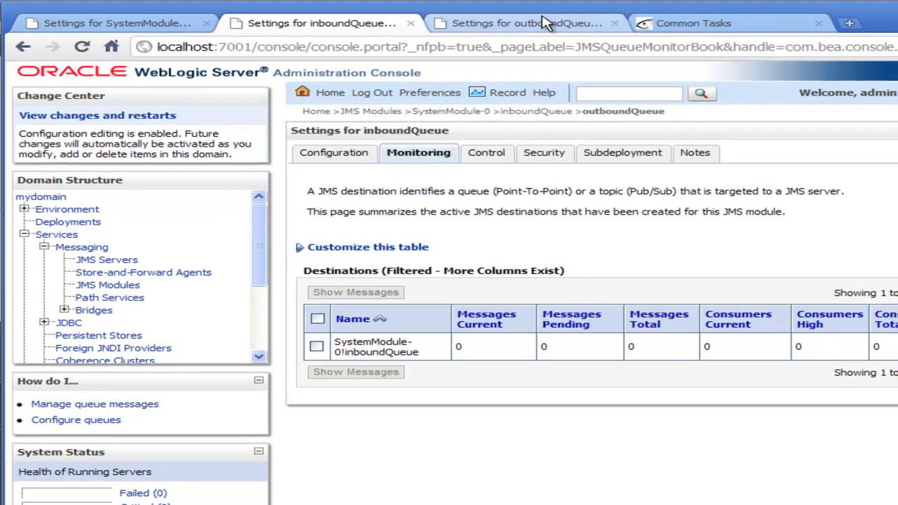
pyautogui.click(547, 23)
pyautogui.click(432, 160)
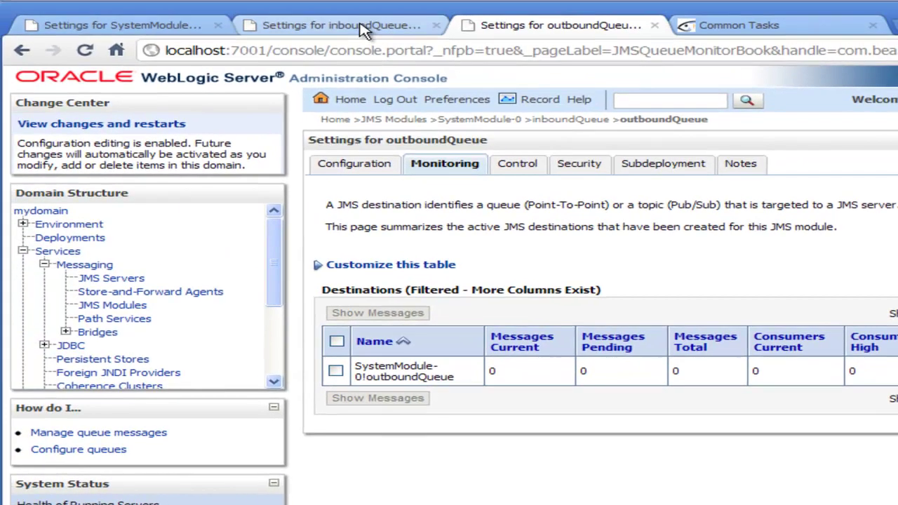
pyautogui.click(363, 28)
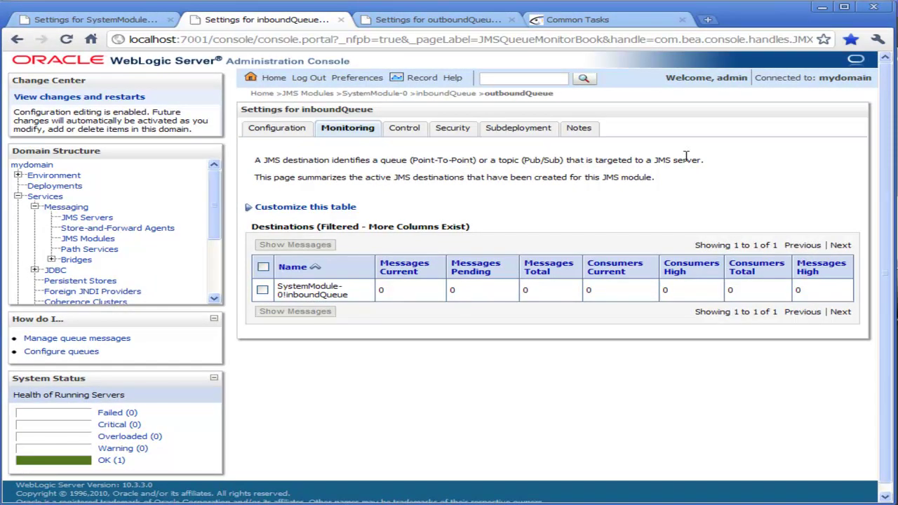
# Step: Switch to NetBeans and examine the queue settings and message-sending code in Sender.java
pyautogui.hotkey('alt', 'Tab')
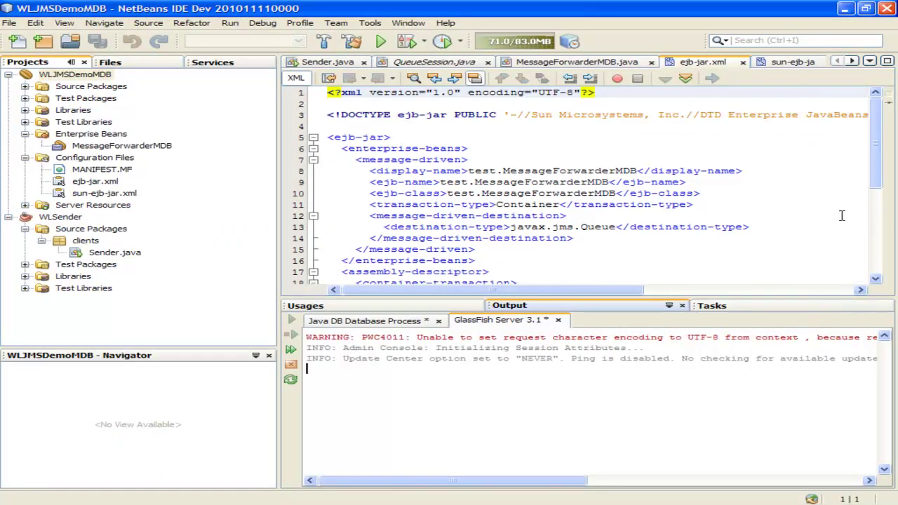
pyautogui.click(319, 64)
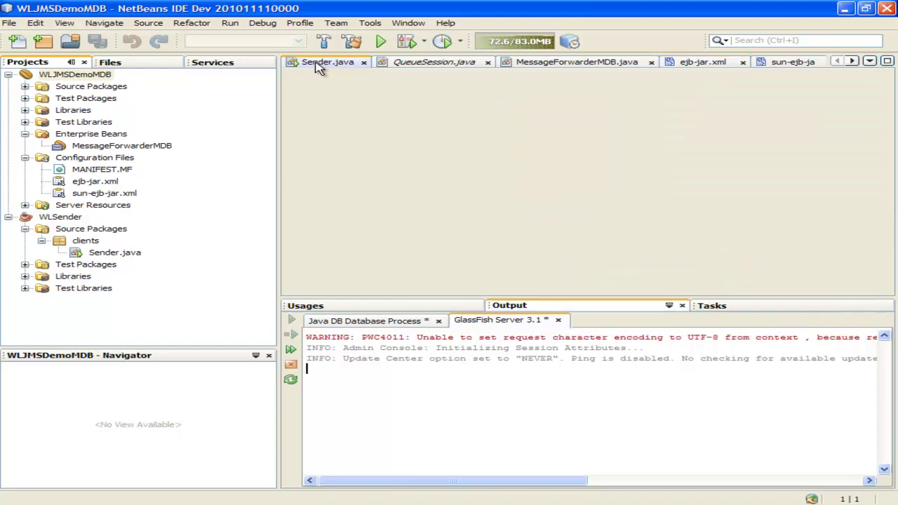
pyautogui.doubleClick(319, 63)
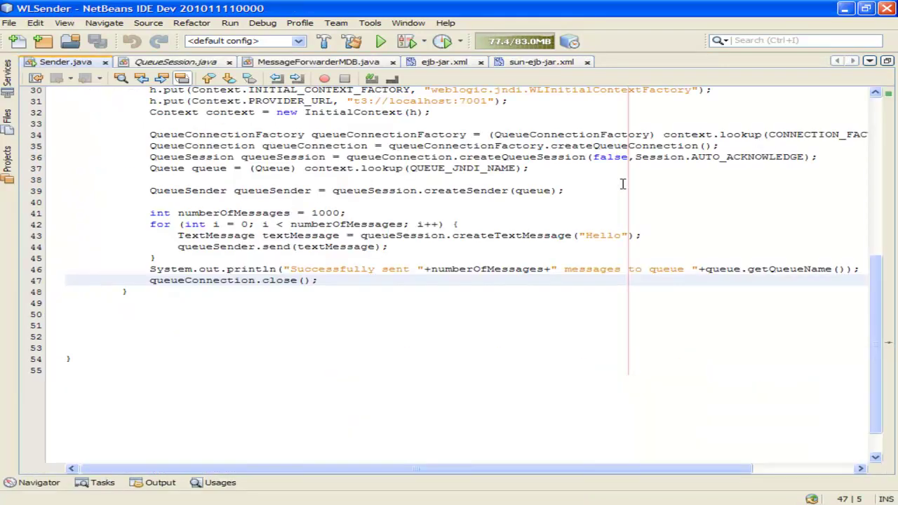
pyautogui.scroll(4, 892, 303)
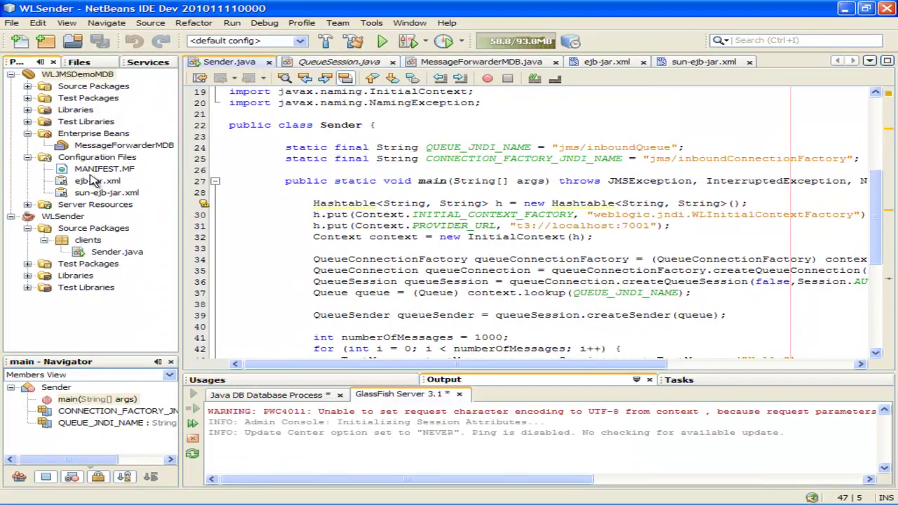
# Step: Run the WLSender project and check the inboundQueue monitoring statistics in the WebLogic console in the browser
pyautogui.click(64, 218)
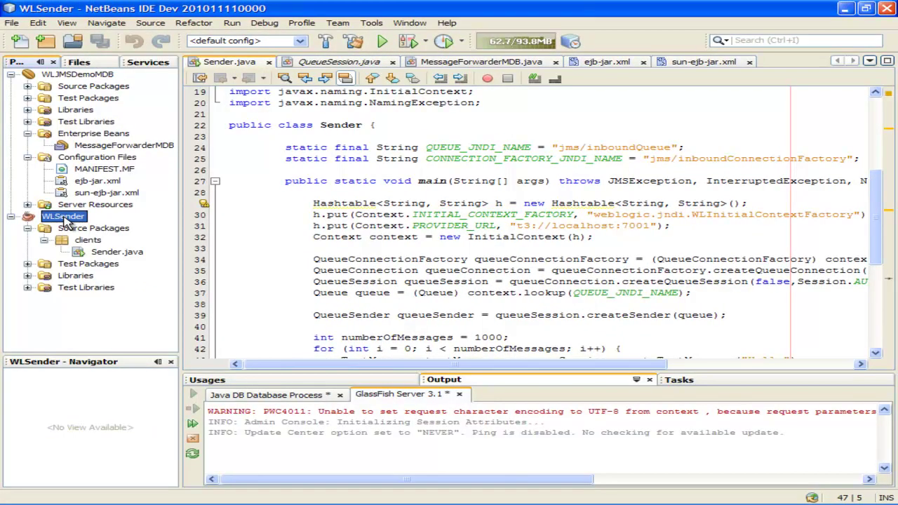
pyautogui.rightClick(65, 219)
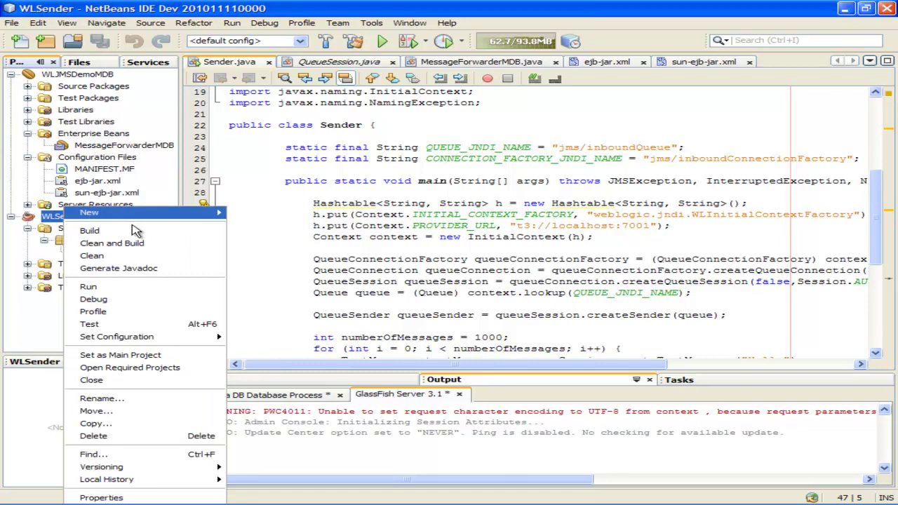
pyautogui.click(128, 288)
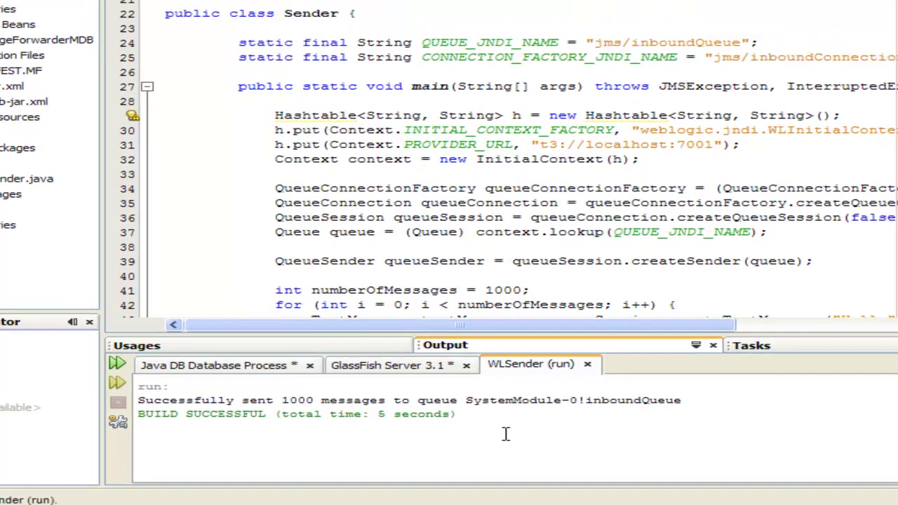
pyautogui.hotkey('alt', 'Tab')
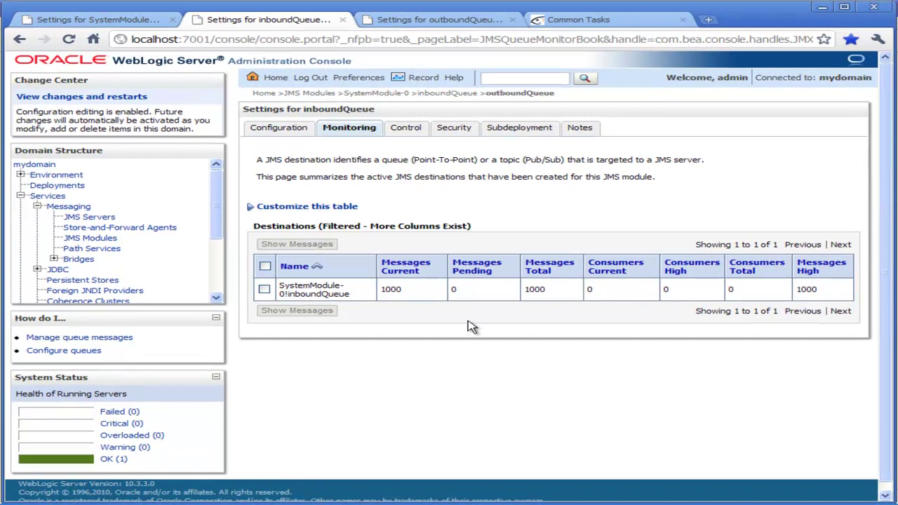
# Step: Switch back to NetBeans, open the MessageForwarderMDB bean and examine its onMessage method
pyautogui.hotkey('alt', 'Tab')
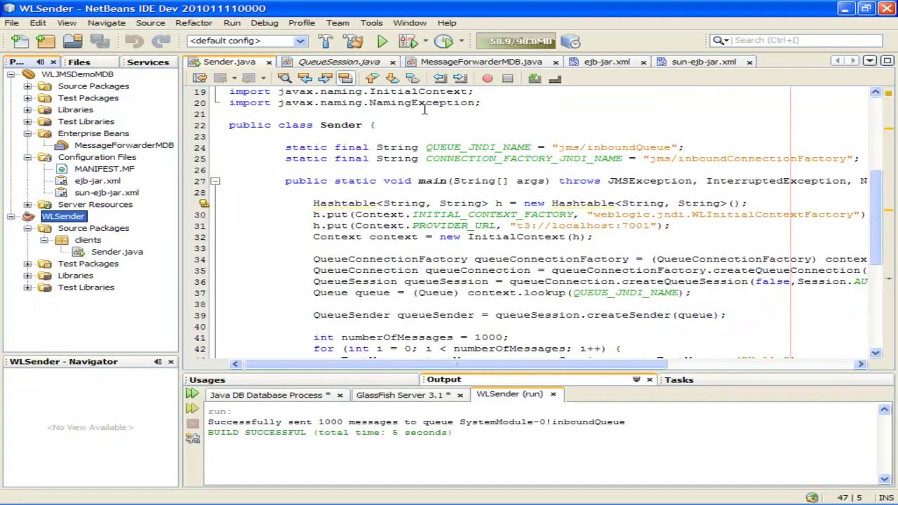
pyautogui.click(10, 217)
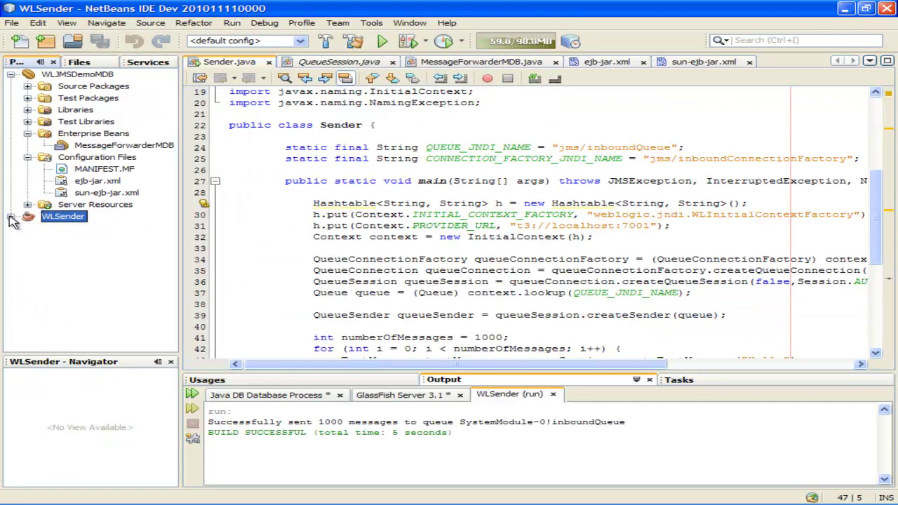
pyautogui.doubleClick(115, 147)
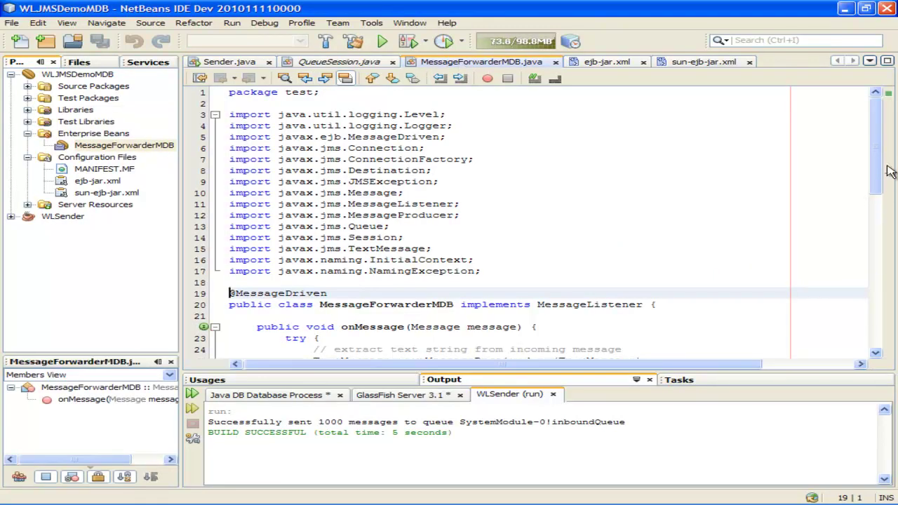
pyautogui.doubleClick(492, 63)
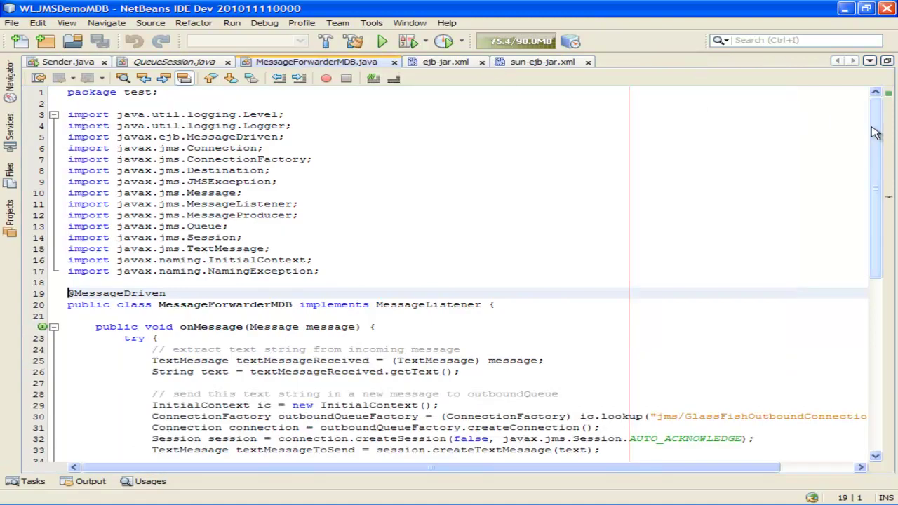
pyautogui.moveTo(879, 132); pyautogui.dragTo(879, 238)
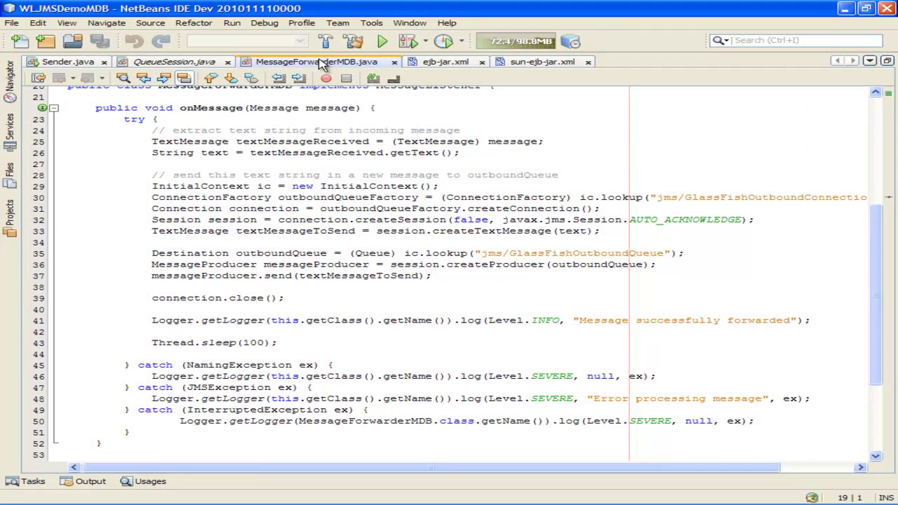
pyautogui.doubleClick(321, 63)
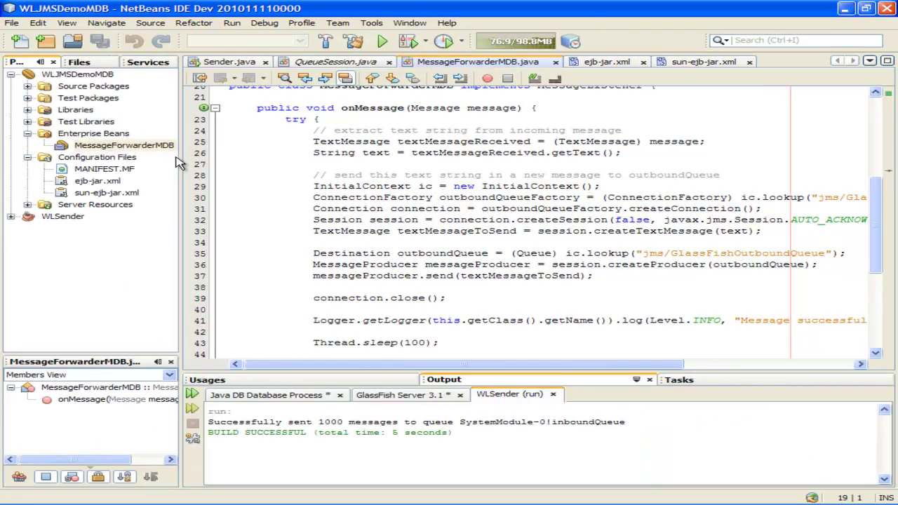
# Step: Switch to the GlassFish admin console in the browser and deploy genericra.rar from Downloads as a connector module
pyautogui.hotkey('alt', 'Tab')
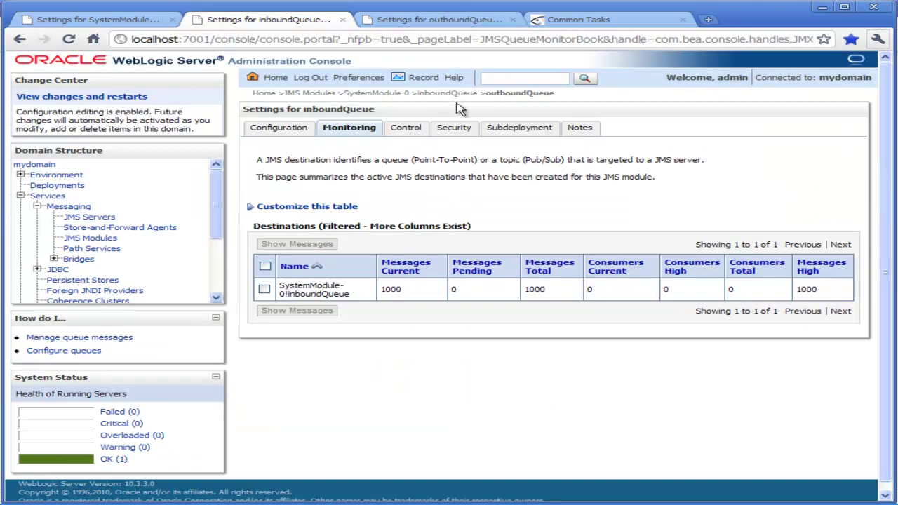
pyautogui.click(591, 19)
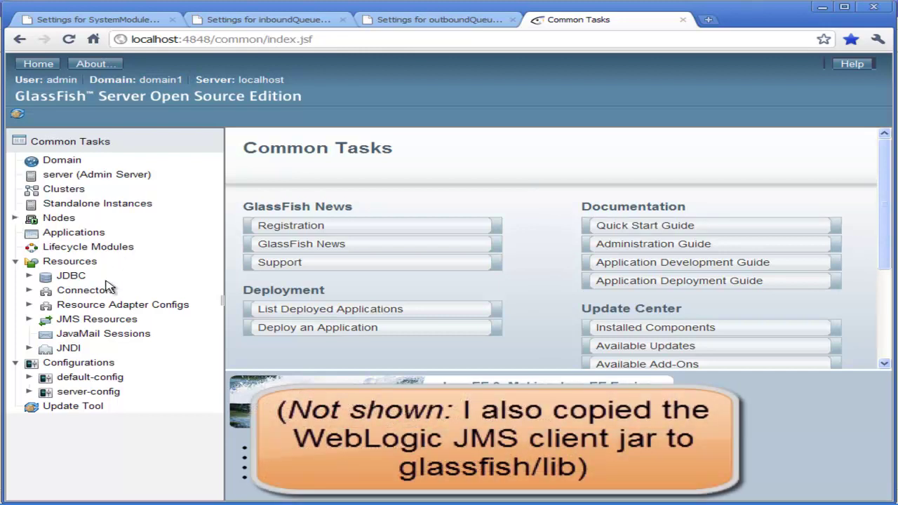
pyautogui.click(74, 234)
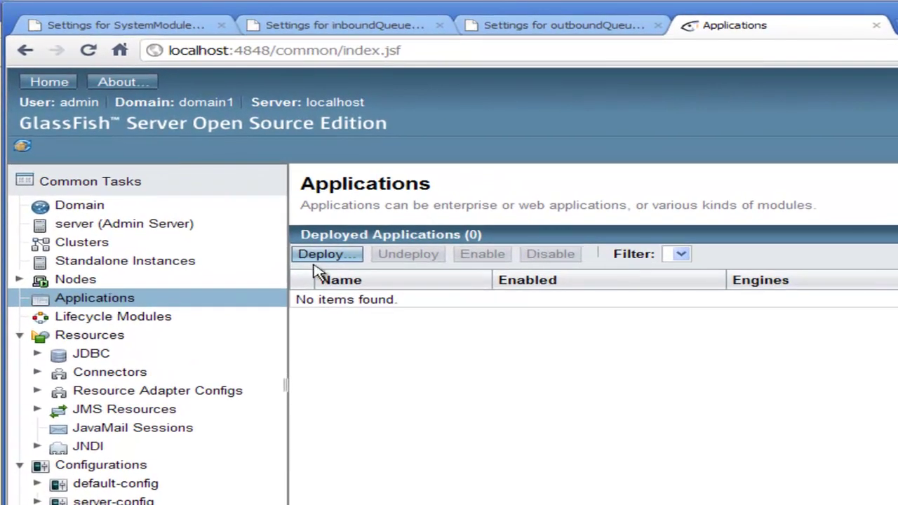
pyautogui.click(326, 259)
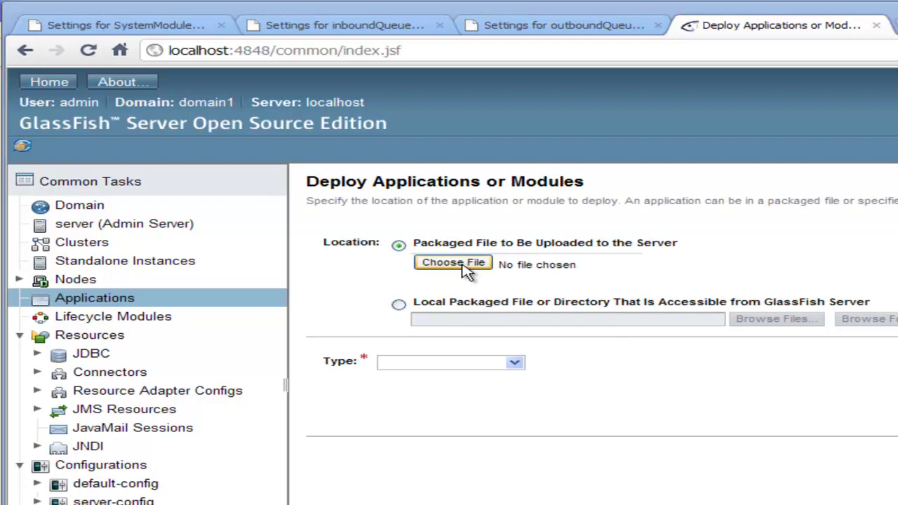
pyautogui.click(466, 266)
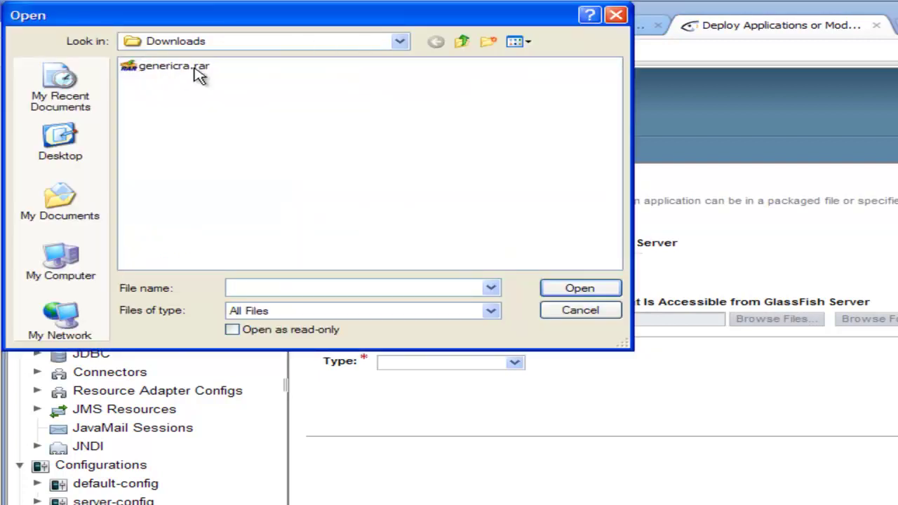
pyautogui.click(172, 66)
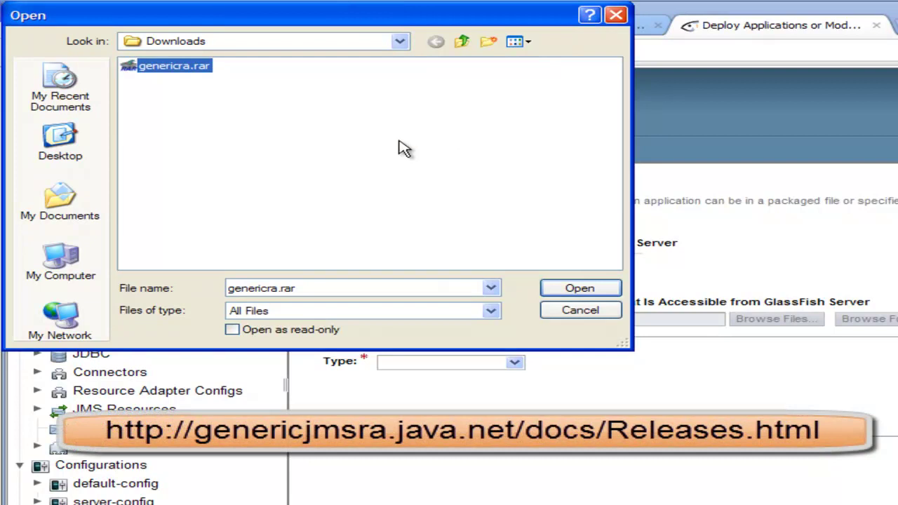
pyautogui.moveTo(347, 15); pyautogui.dragTo(514, 94)
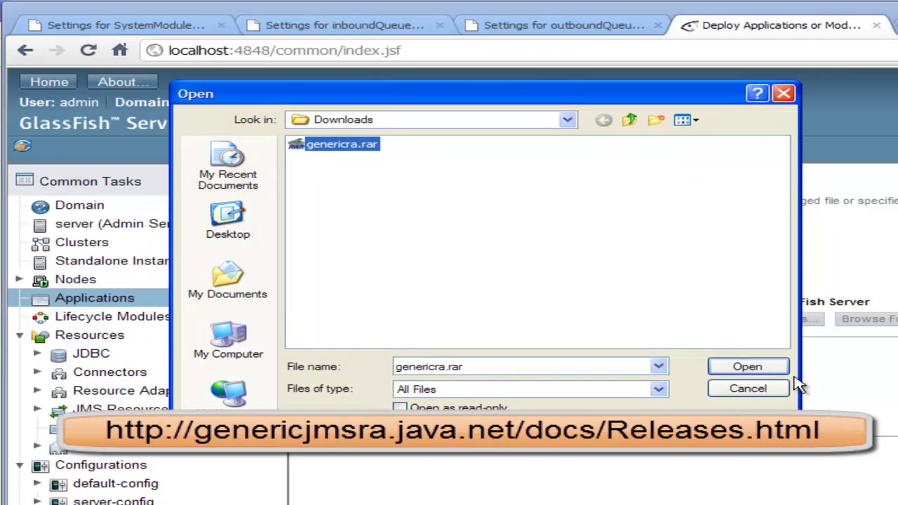
pyautogui.click(746, 366)
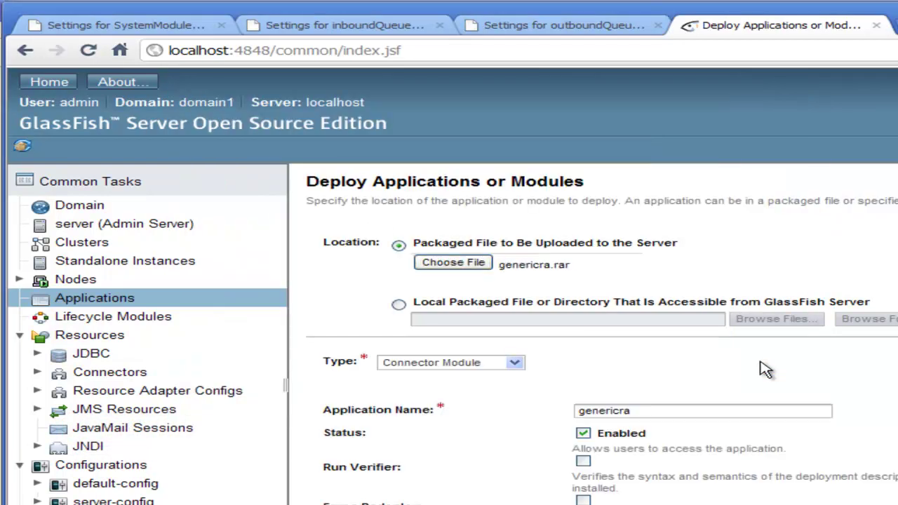
pyautogui.click(779, 185)
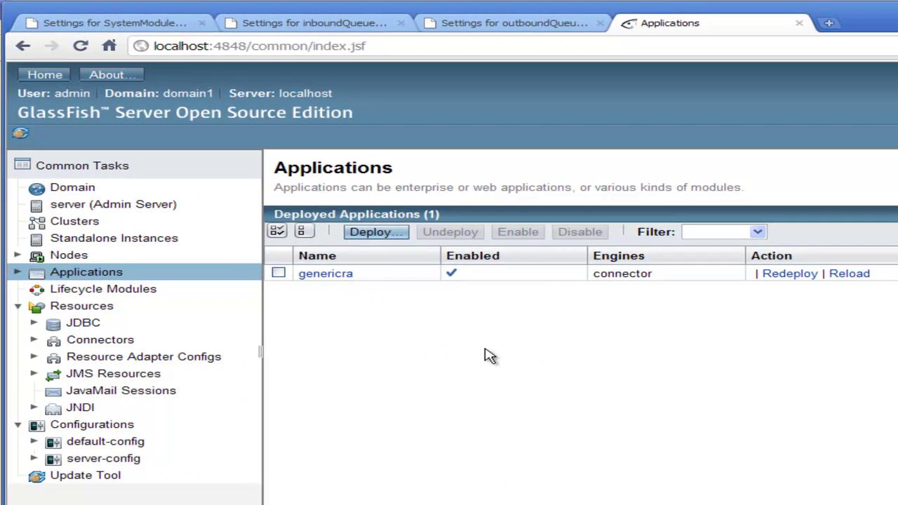
# Step: Switch to NetBeans, deploy the WLJMSDemoMDB project and examine the forwarding messages in the GlassFish Server 3.1 output
pyautogui.hotkey('alt', 'Tab')
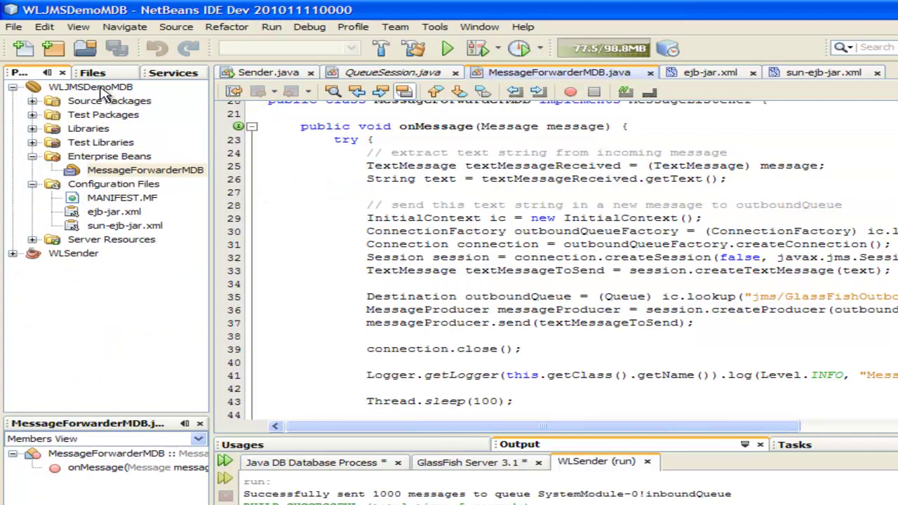
pyautogui.click(102, 88)
pyautogui.rightClick(104, 89)
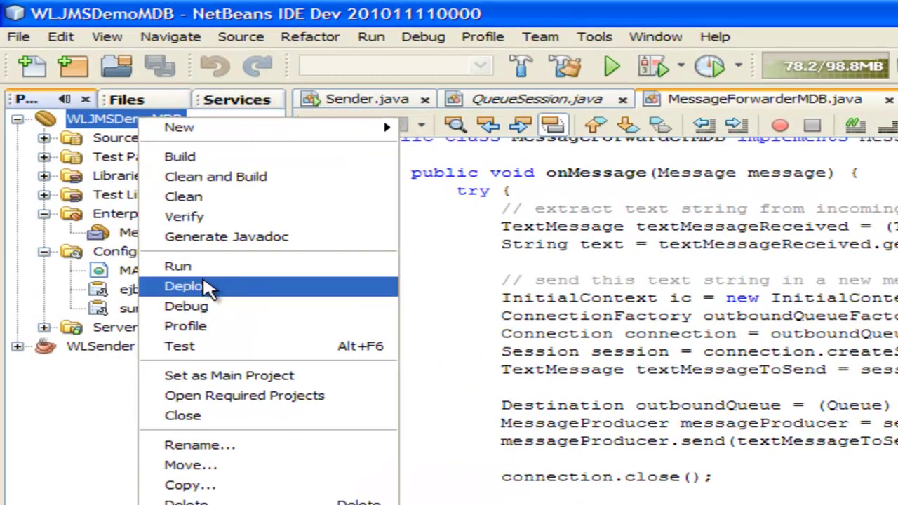
pyautogui.click(205, 275)
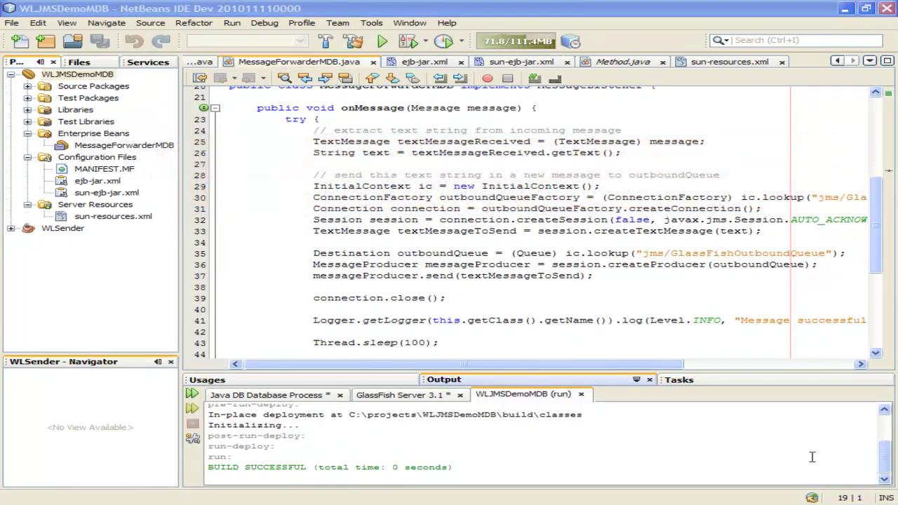
pyautogui.click(405, 397)
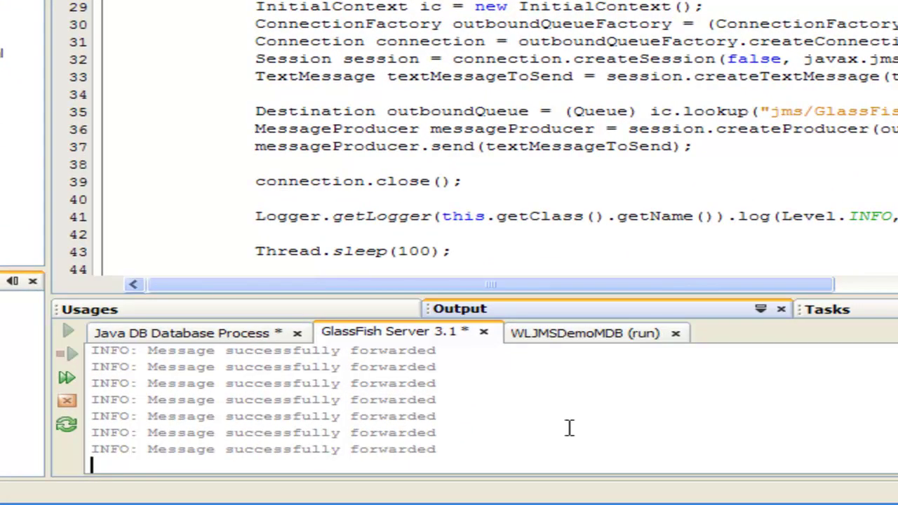
pyautogui.moveTo(138, 433); pyautogui.dragTo(445, 433)
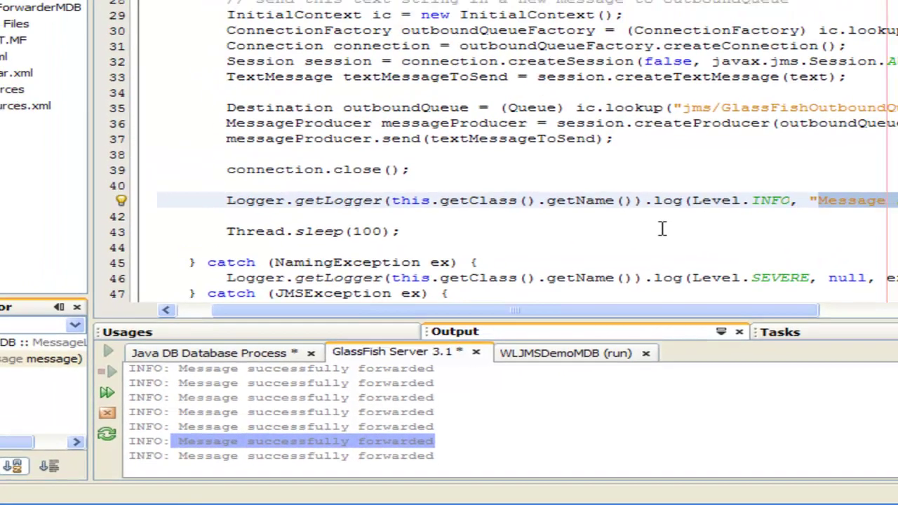
# Step: Switch to the WebLogic console in the browser and refresh the monitoring statistics of inboundQueue and outboundQueue
pyautogui.hotkey('alt', 'Tab')
pyautogui.hotkey('alt', 'Tab')
pyautogui.hotkey('alt', 'Tab')
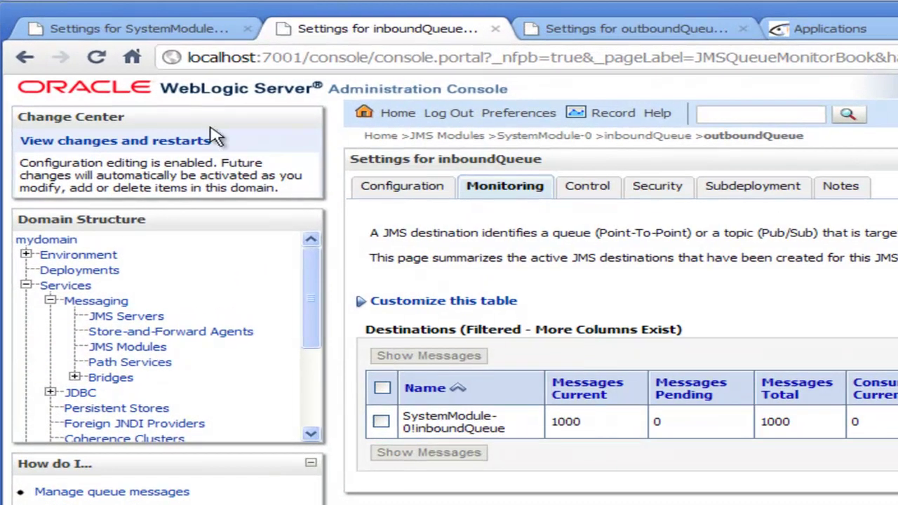
pyautogui.click(96, 57)
pyautogui.click(646, 29)
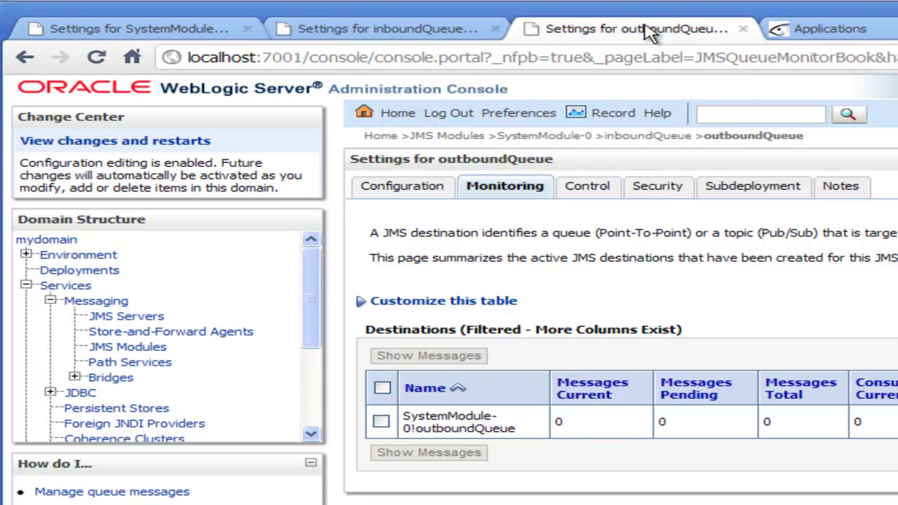
pyautogui.click(106, 60)
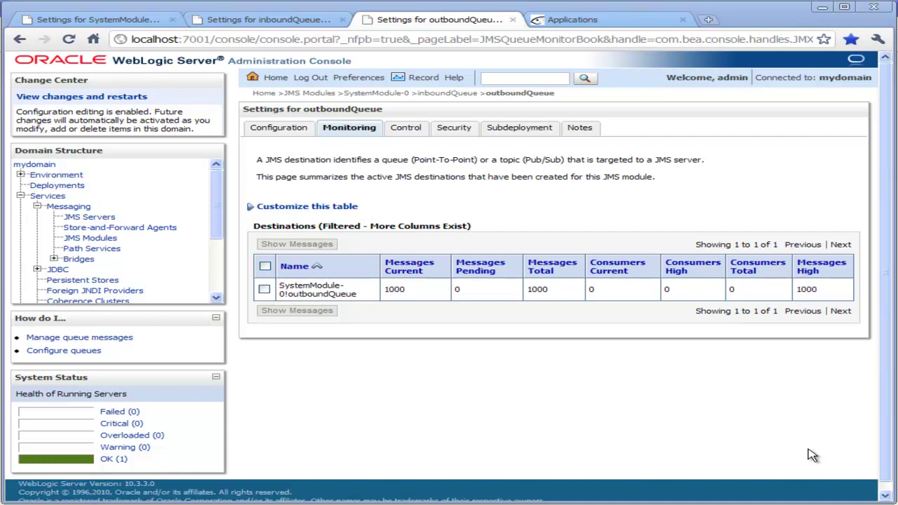
# Step: Switch to the GlassFish admin console, open the genericra resource adapter config and read through the full JndiProperties value
pyautogui.click(598, 21)
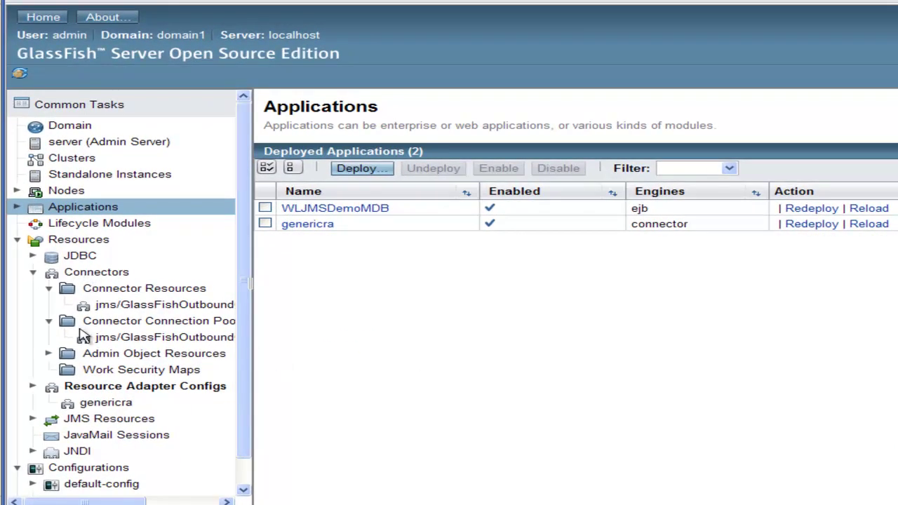
pyautogui.click(105, 403)
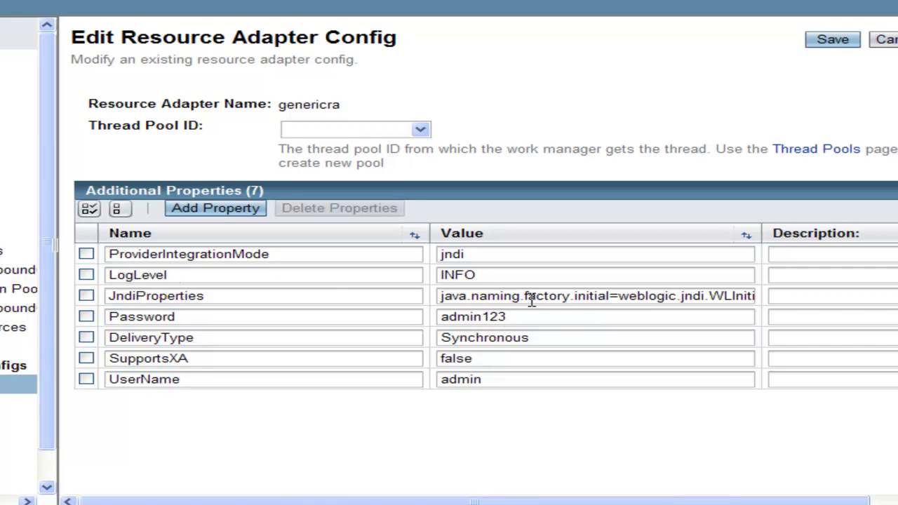
pyautogui.moveTo(589, 295); pyautogui.dragTo(670, 298)
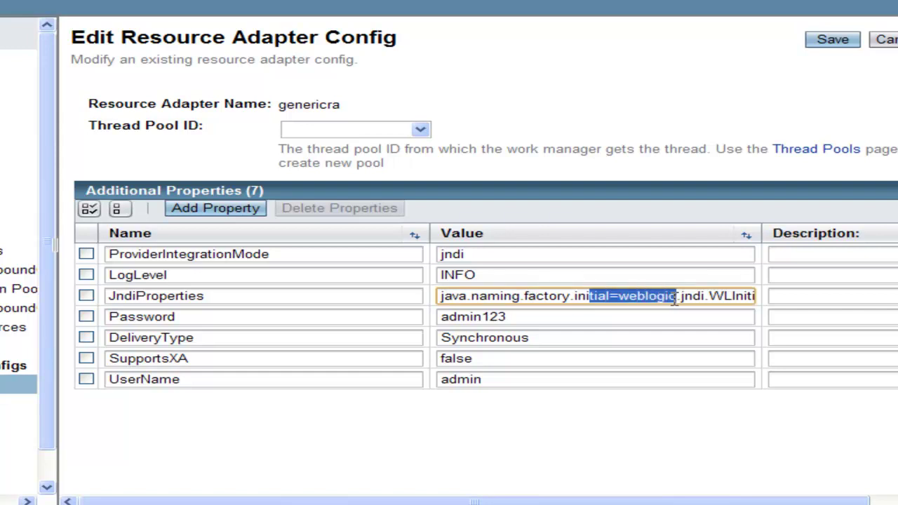
pyautogui.click(671, 299)
pyautogui.press('Right')
pyautogui.press('Right')
pyautogui.press('Right')
pyautogui.press('Right')
pyautogui.press('Right')
pyautogui.press('Right')
pyautogui.press('Right')
pyautogui.press('Right')
pyautogui.press('Right')
pyautogui.press('Right')
pyautogui.press('Right')
pyautogui.press('Right')
pyautogui.press('Right')
pyautogui.press('Right')
pyautogui.press('Right')
pyautogui.press('Right')
pyautogui.press('Right')
pyautogui.press('Right')
pyautogui.press('Right')
pyautogui.press('Right')
pyautogui.press('Right')
pyautogui.press('Right')
pyautogui.press('Right')
pyautogui.press('Right')
pyautogui.press('Right')
pyautogui.press('Right')
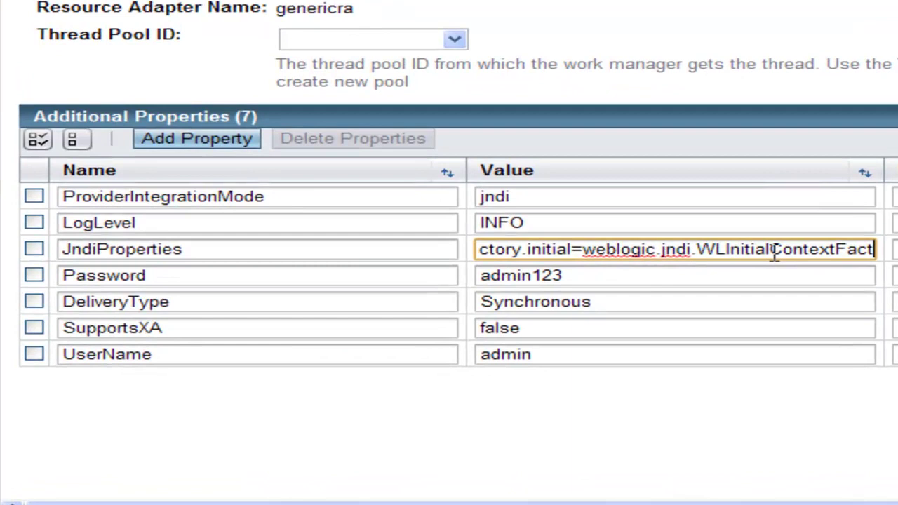
pyautogui.press('Right')
pyautogui.press('Right')
pyautogui.press('Right')
pyautogui.press('Right')
pyautogui.press('Right')
pyautogui.press('Right')
pyautogui.press('Right')
pyautogui.press('Right')
pyautogui.press('Right')
pyautogui.press('Right')
pyautogui.press('Right')
pyautogui.press('Right')
pyautogui.press('Right')
pyautogui.press('Right')
pyautogui.press('Right')
pyautogui.press('Right')
pyautogui.press('Right')
pyautogui.press('Right')
pyautogui.press('Right')
pyautogui.press('Right')
pyautogui.press('Right')
pyautogui.press('Right')
pyautogui.press('Right')
pyautogui.press('Right')
pyautogui.press('Right')
pyautogui.press('Right')
pyautogui.press('Right')
pyautogui.press('Right')
pyautogui.press('Right')
pyautogui.press('Right')
pyautogui.press('Right')
pyautogui.press('Right')
pyautogui.press('Right')
pyautogui.press('Right')
pyautogui.press('Right')
pyautogui.press('Right')
pyautogui.press('Right')
pyautogui.press('Right')
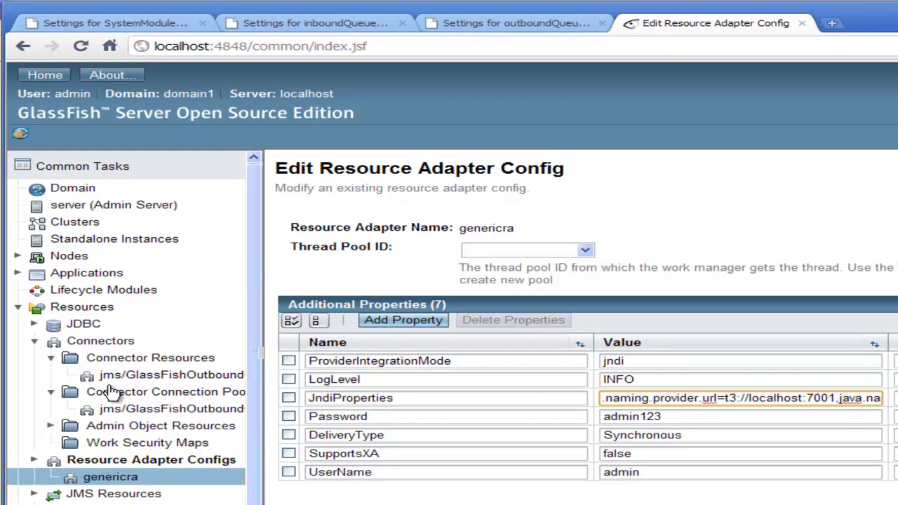
# Step: Open the jms/GlassFishOutboundConnectionFactoryPool connector connection pool and examine its resource adapter choices and additional properties
pyautogui.click(144, 395)
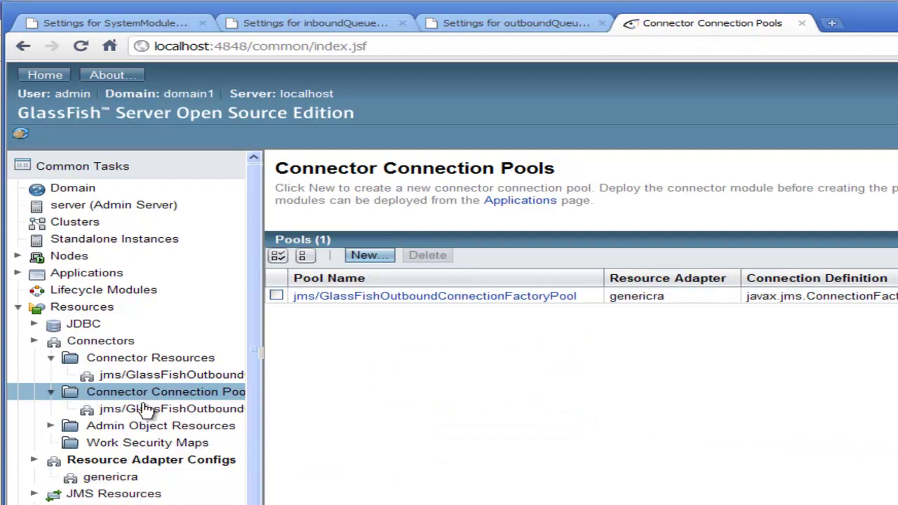
pyautogui.click(151, 410)
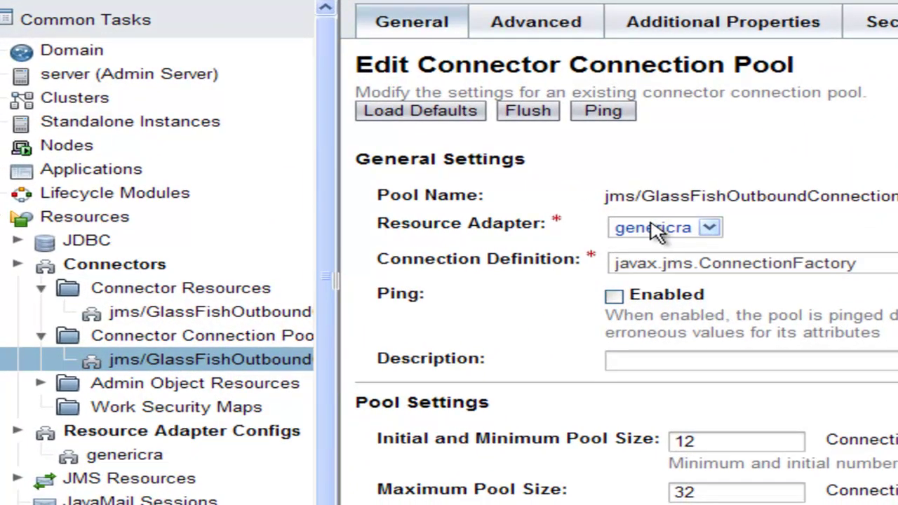
pyautogui.click(711, 229)
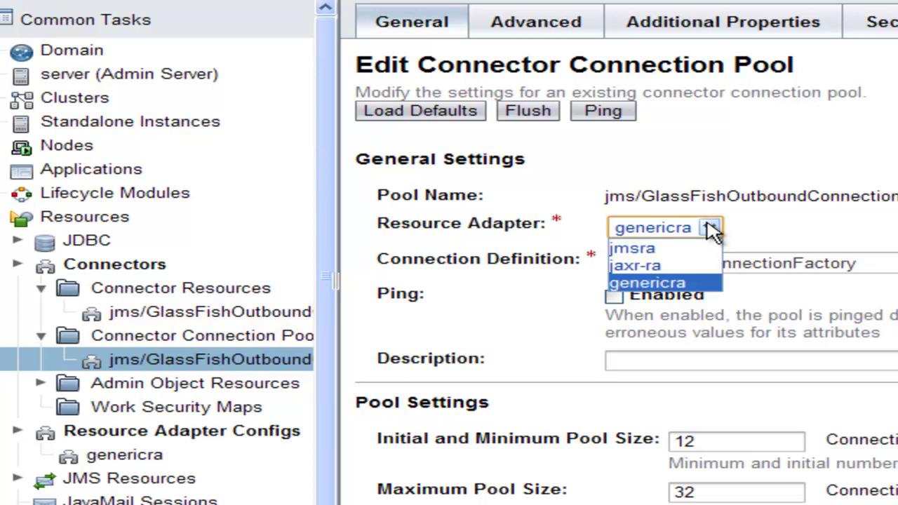
pyautogui.click(802, 234)
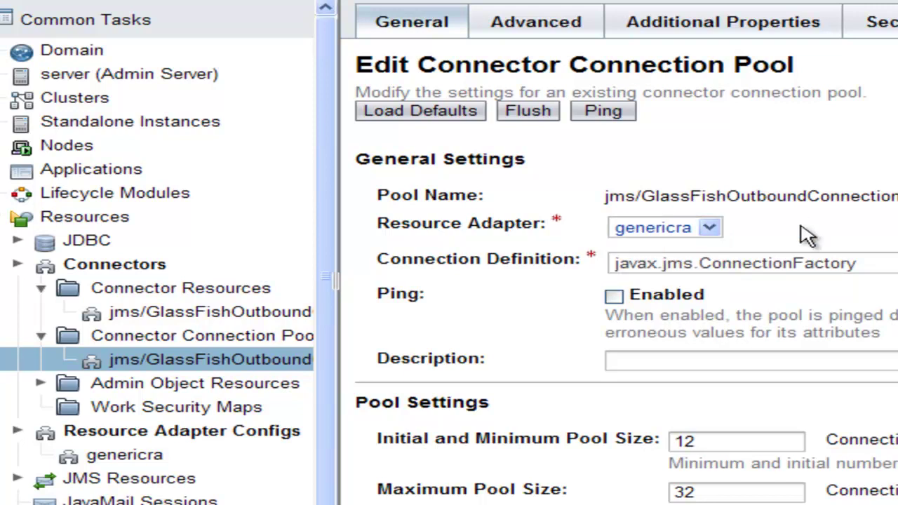
pyautogui.click(715, 30)
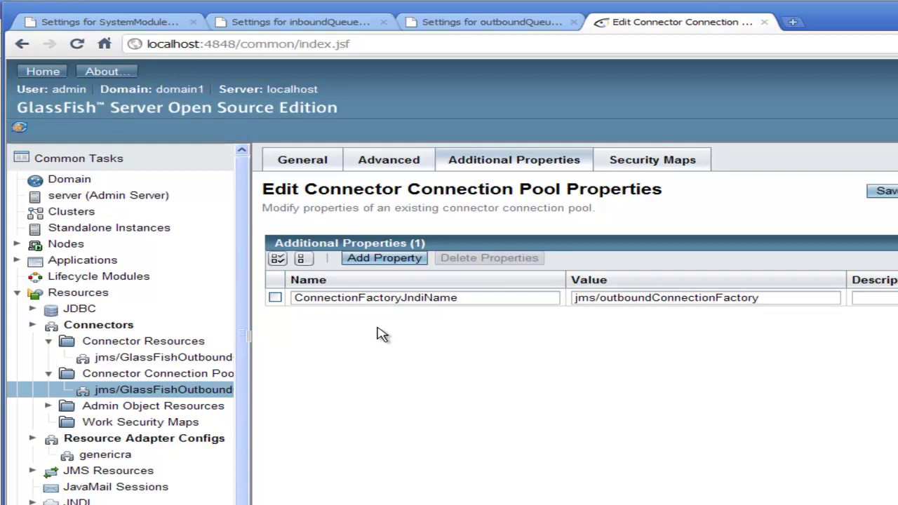
# Step: Open the jms/GlassFishOutboundQueue admin object resource and examine its resource adapter choices and DestinationJndiName property
pyautogui.click(47, 406)
pyautogui.click(158, 423)
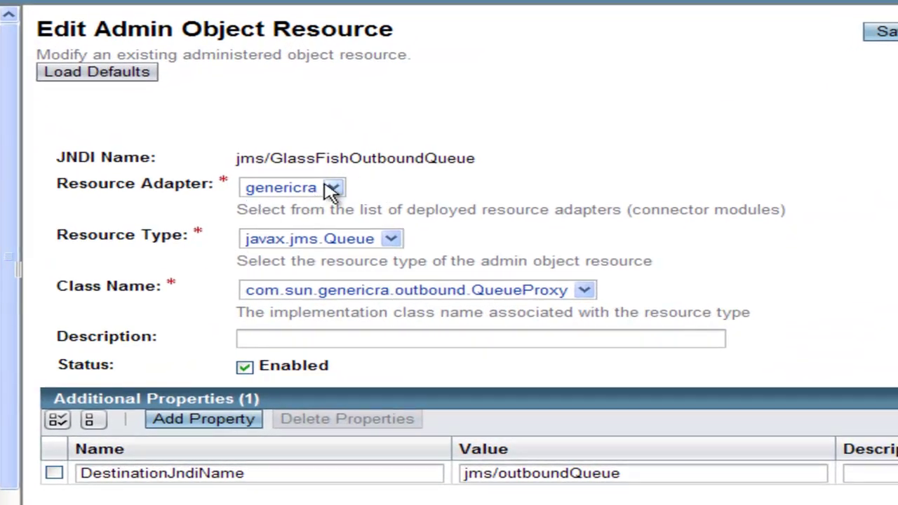
pyautogui.click(332, 188)
pyautogui.click(332, 188)
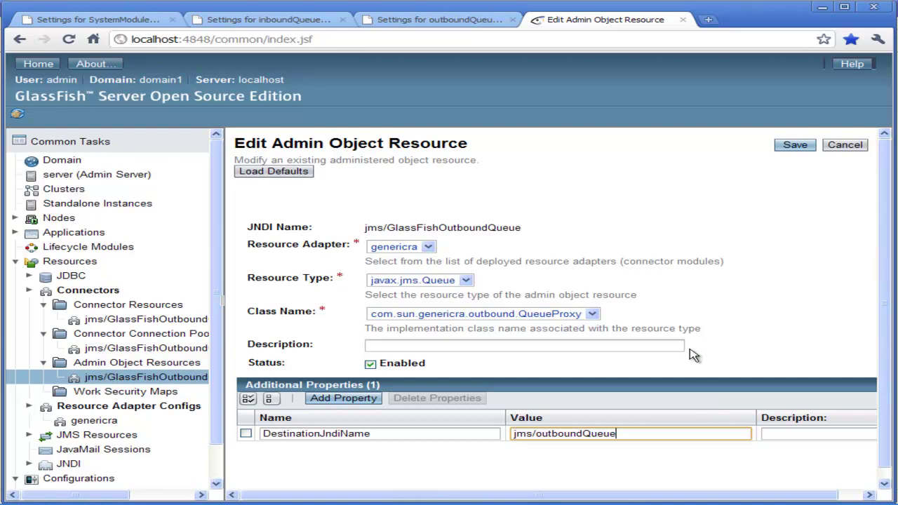
# Step: Switch to NetBeans, open ejb-jar.xml and sun-ejb-jar.xml from the configuration files, and maximize the sun-ejb-jar.xml editor
pyautogui.hotkey('alt', 'Tab')
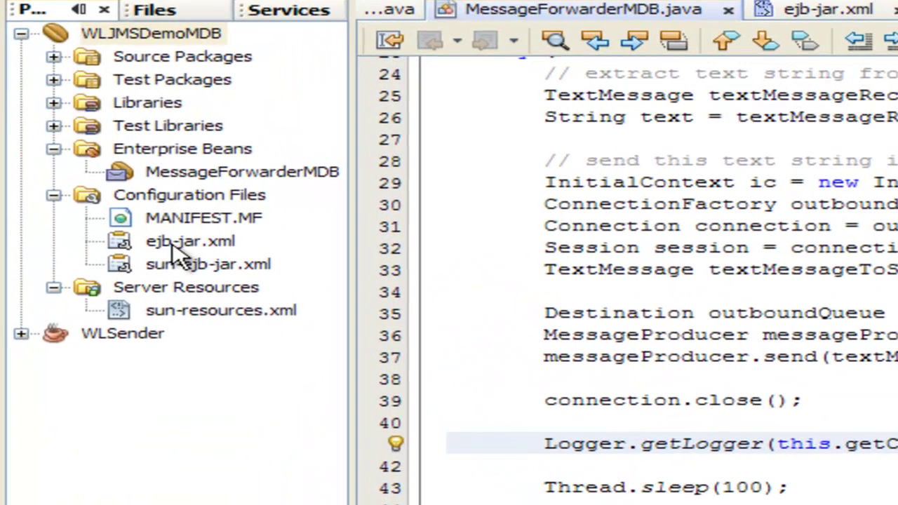
pyautogui.doubleClick(92, 181)
pyautogui.doubleClick(208, 264)
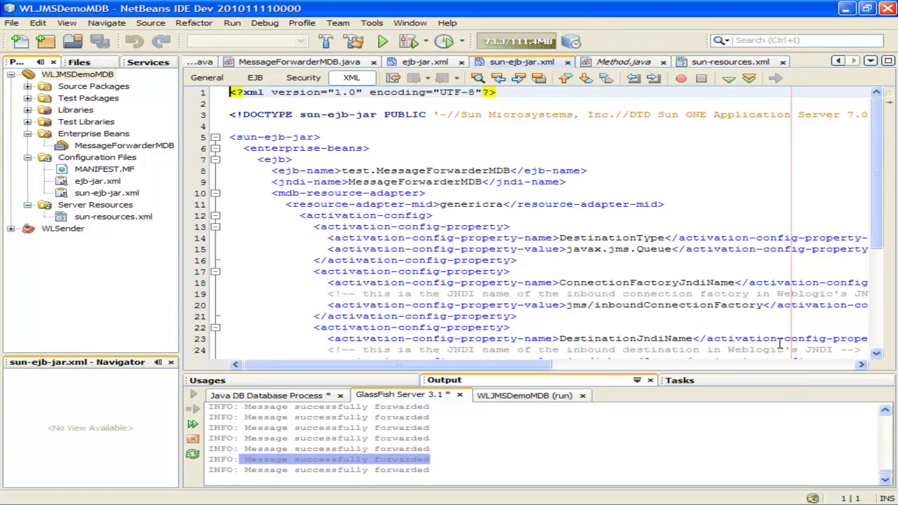
pyautogui.doubleClick(535, 63)
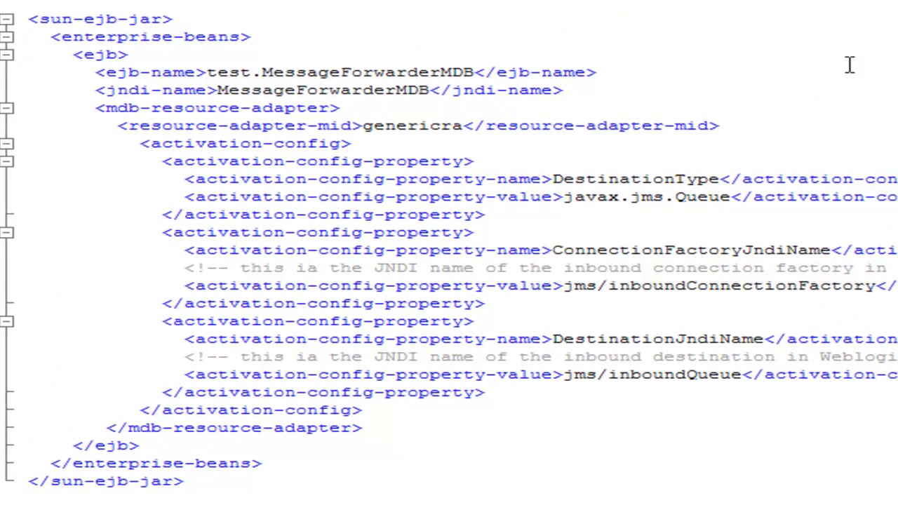
# Step: Examine the resource-adapter-mid, ConnectionFactoryJndiName and DestinationJndiName entries and their values in sun-ejb-jar.xml
pyautogui.doubleClick(426, 125)
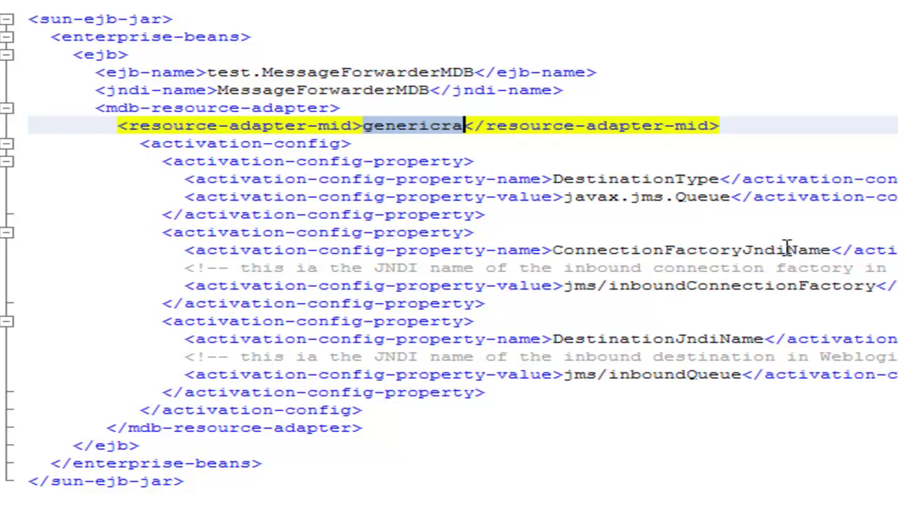
pyautogui.doubleClick(598, 250)
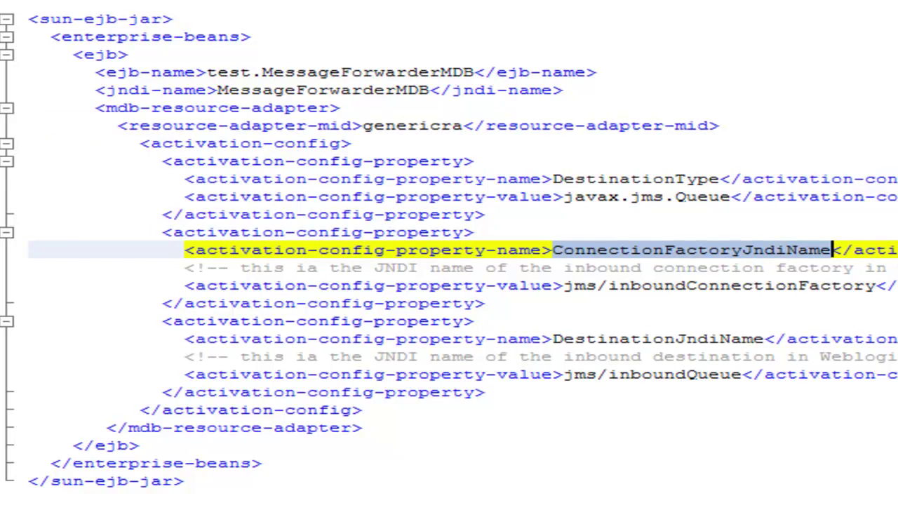
pyautogui.moveTo(564, 285); pyautogui.dragTo(877, 286)
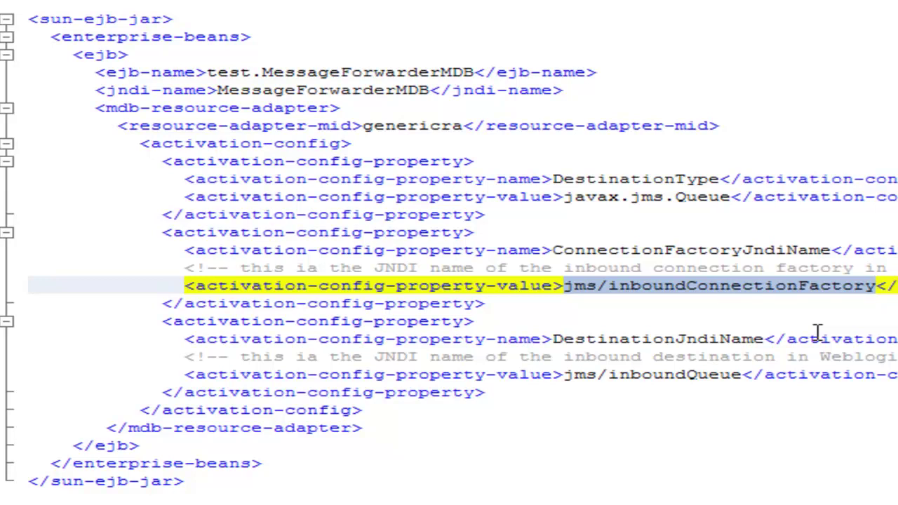
pyautogui.doubleClick(620, 339)
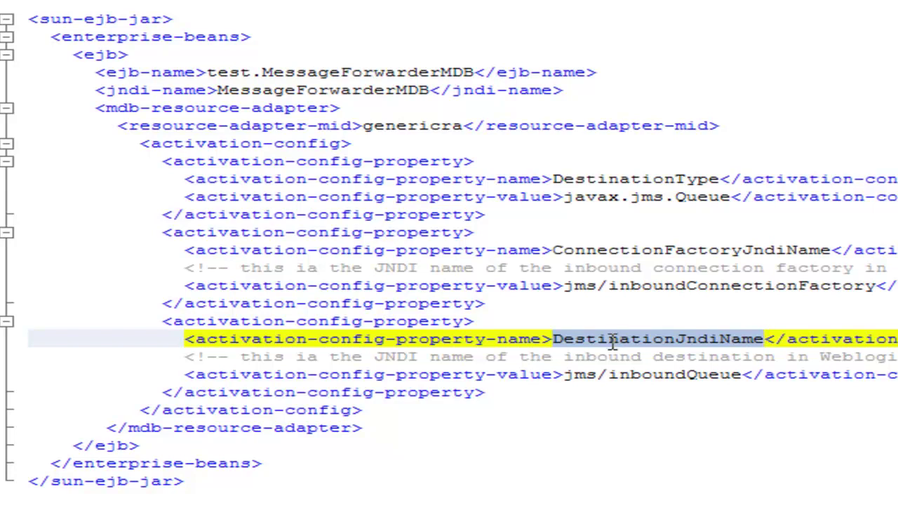
pyautogui.moveTo(566, 375); pyautogui.dragTo(741, 375)
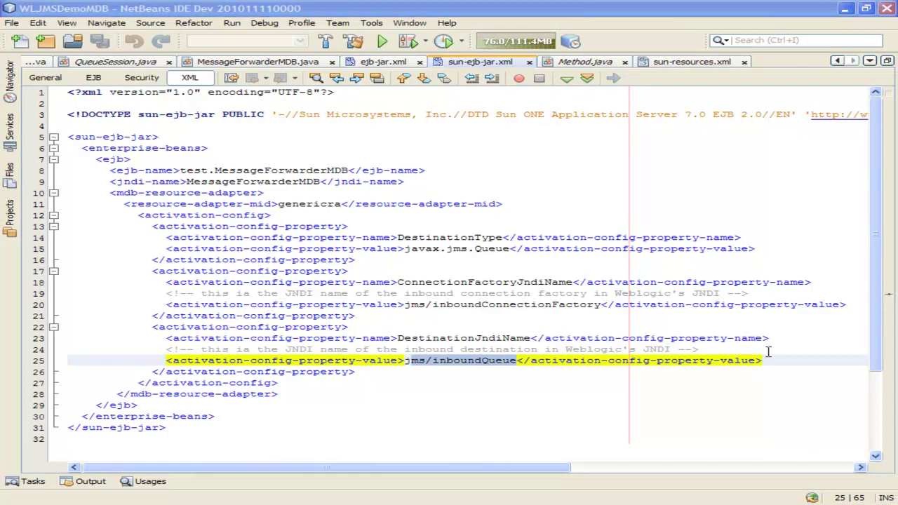
# Step: Show ejb-jar.xml and examine the trans-attribute value of the MessageForwarderMDB container transaction
pyautogui.click(383, 63)
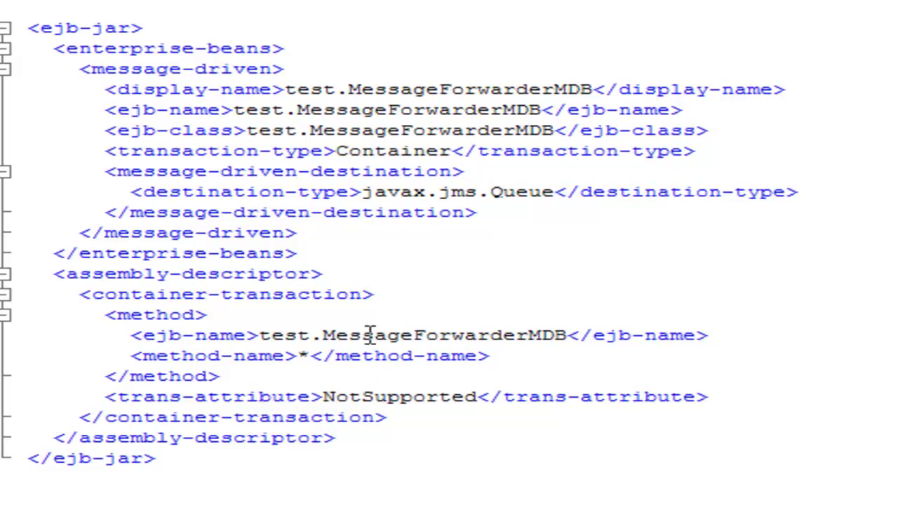
pyautogui.doubleClick(393, 397)
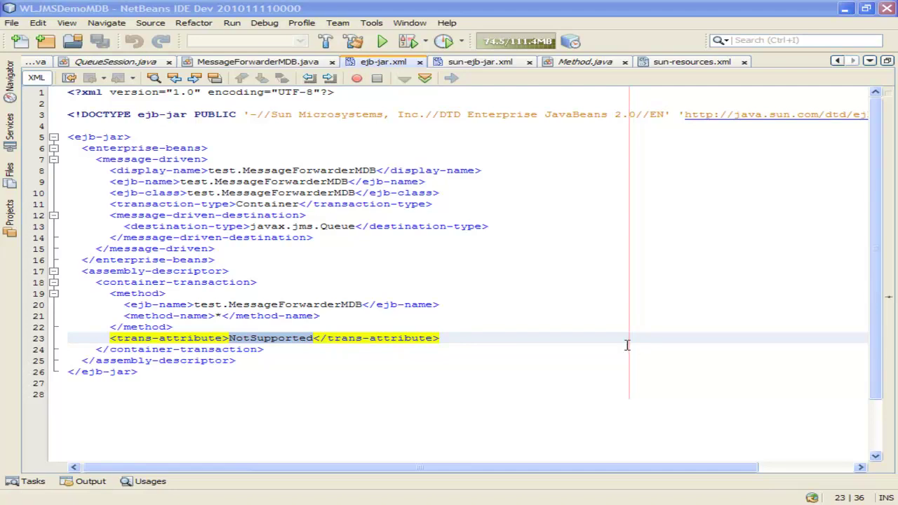
# Step: Switch to the GlassFish admin console in the browser and examine the outbound connection factory pool's Transaction Support setting
pyautogui.hotkey('alt', 'Tab')
pyautogui.hotkey('alt', 'Tab')
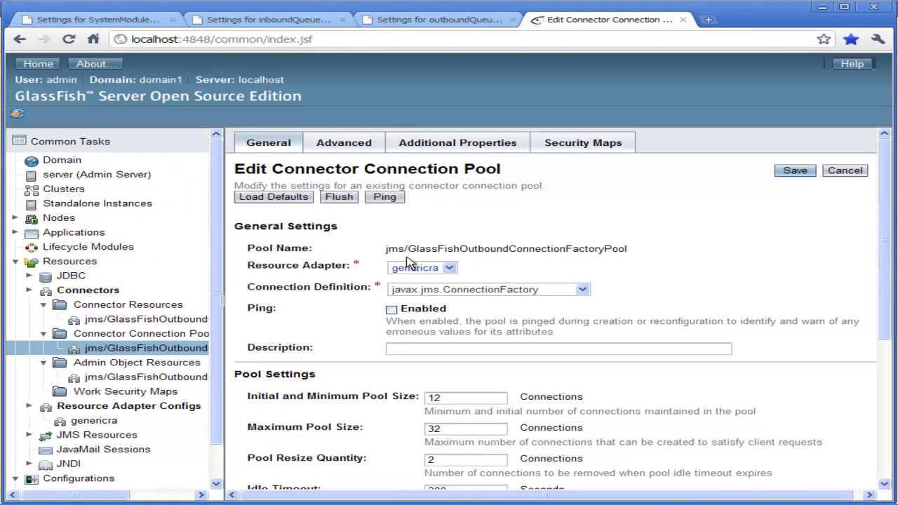
pyautogui.scroll(-3, 884, 216)
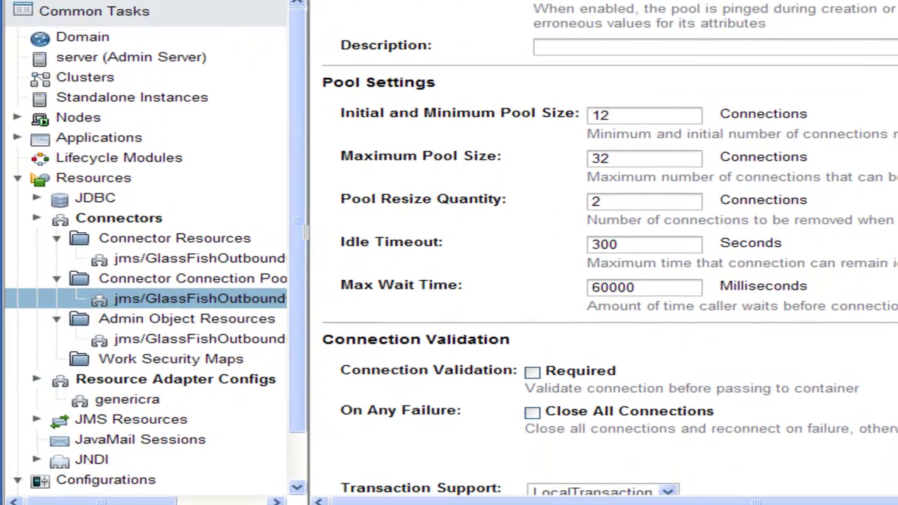
pyautogui.scroll(-2, 875, 362)
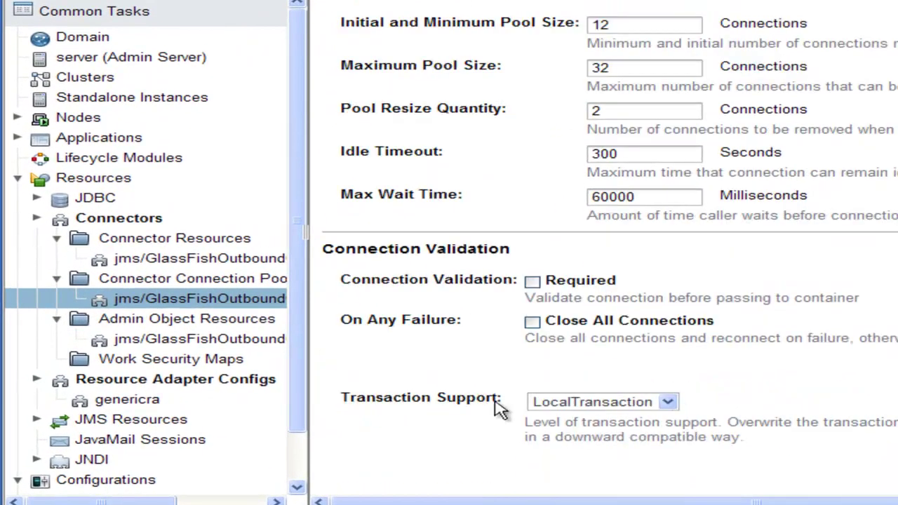